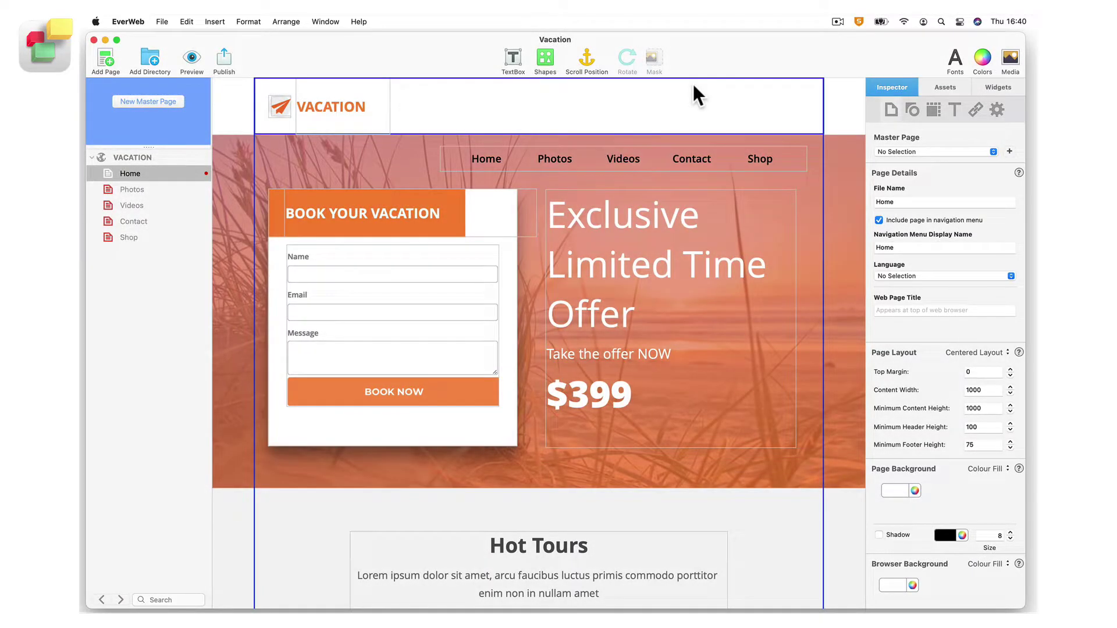
# Step: Turn on the navigation menu's background colour and set it to the Tangerine pencil
pyautogui.click(791, 158)
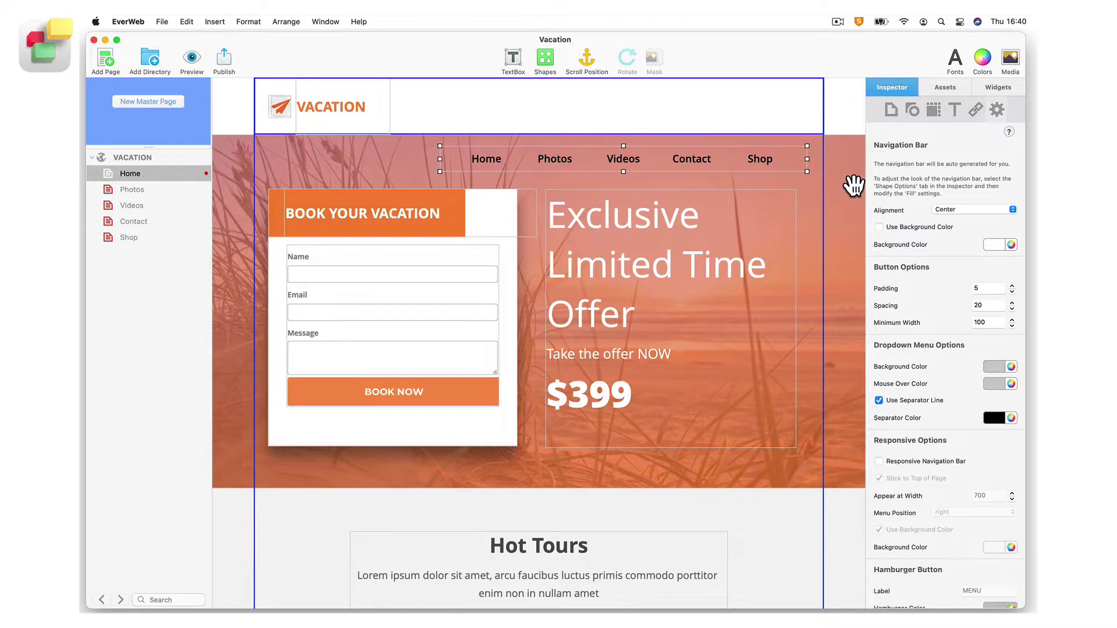
pyautogui.click(878, 226)
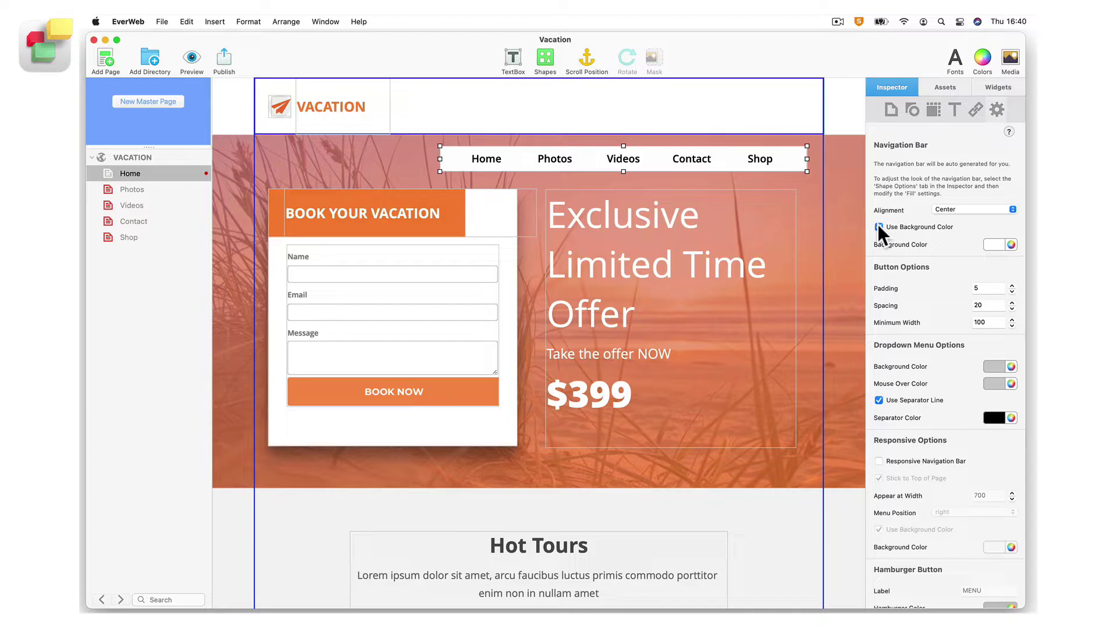
pyautogui.click(1000, 245)
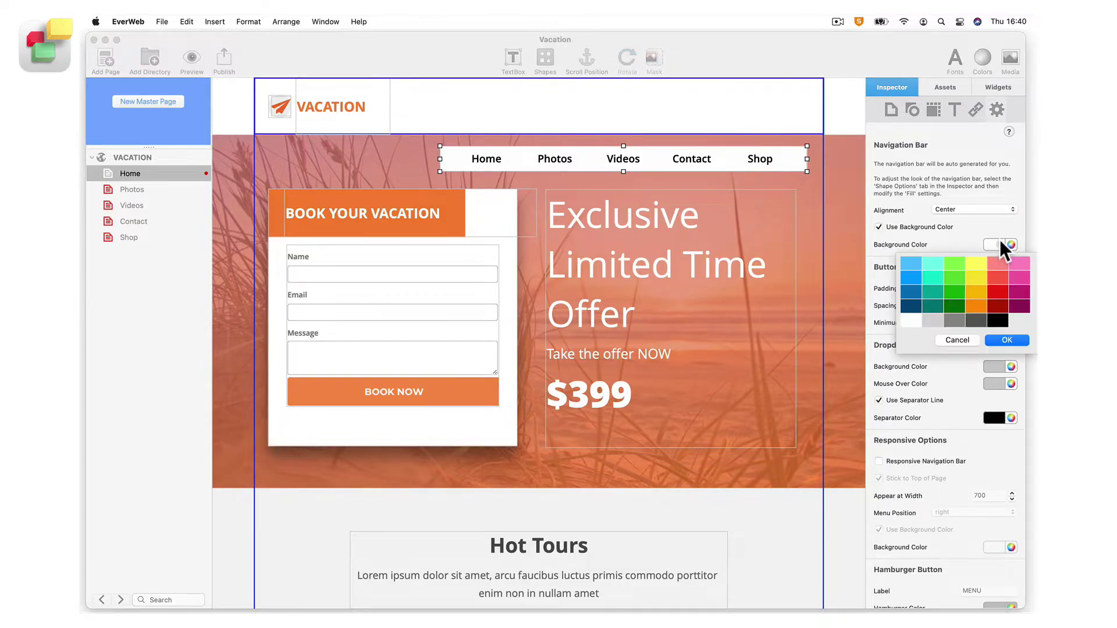
pyautogui.click(1010, 242)
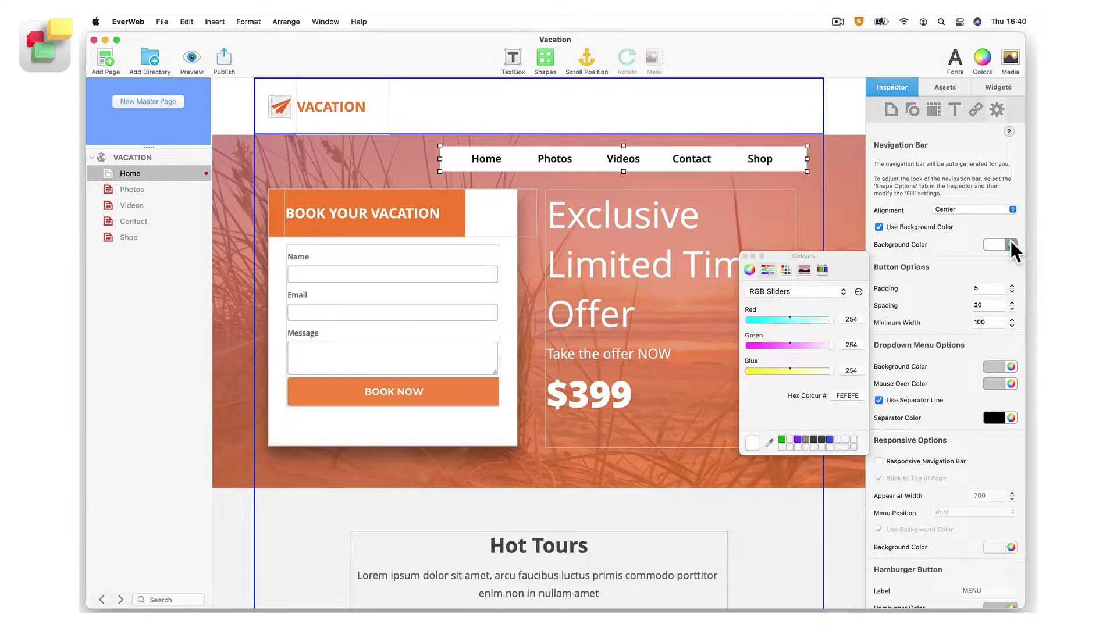
pyautogui.click(821, 268)
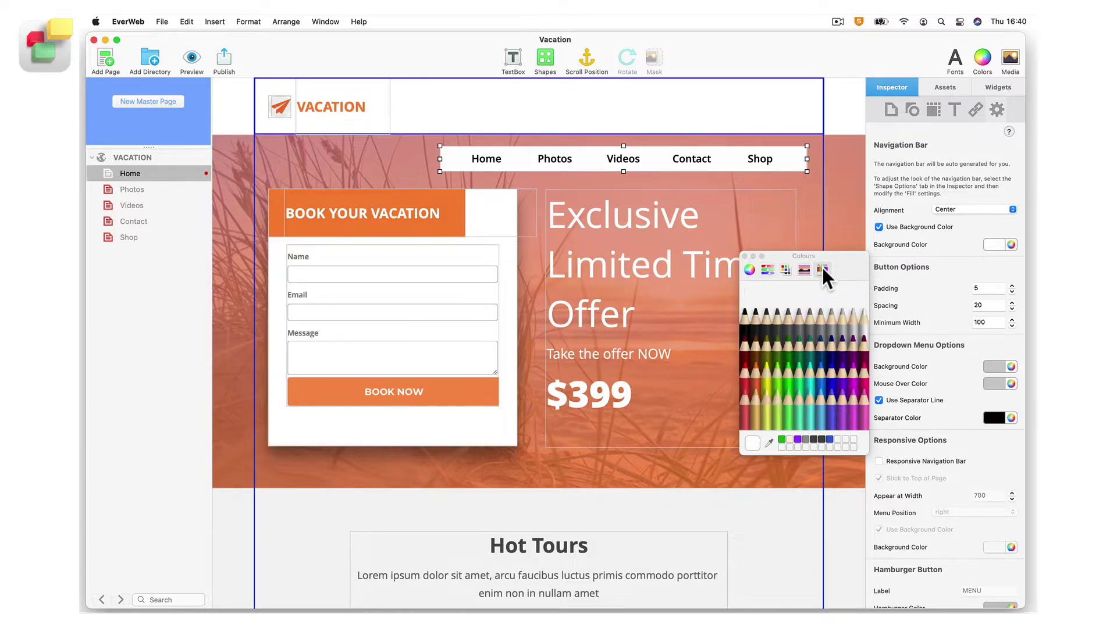
pyautogui.click(755, 374)
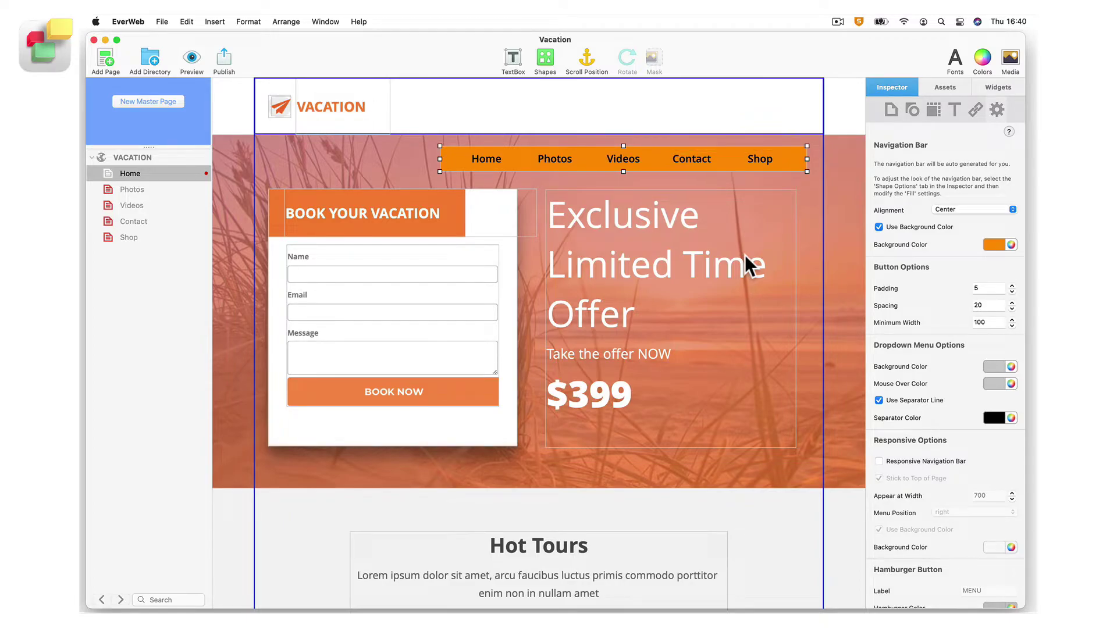
# Step: Give the menu's Mouse Over state a Color Fill using the Turquoise pencil
pyautogui.click(912, 110)
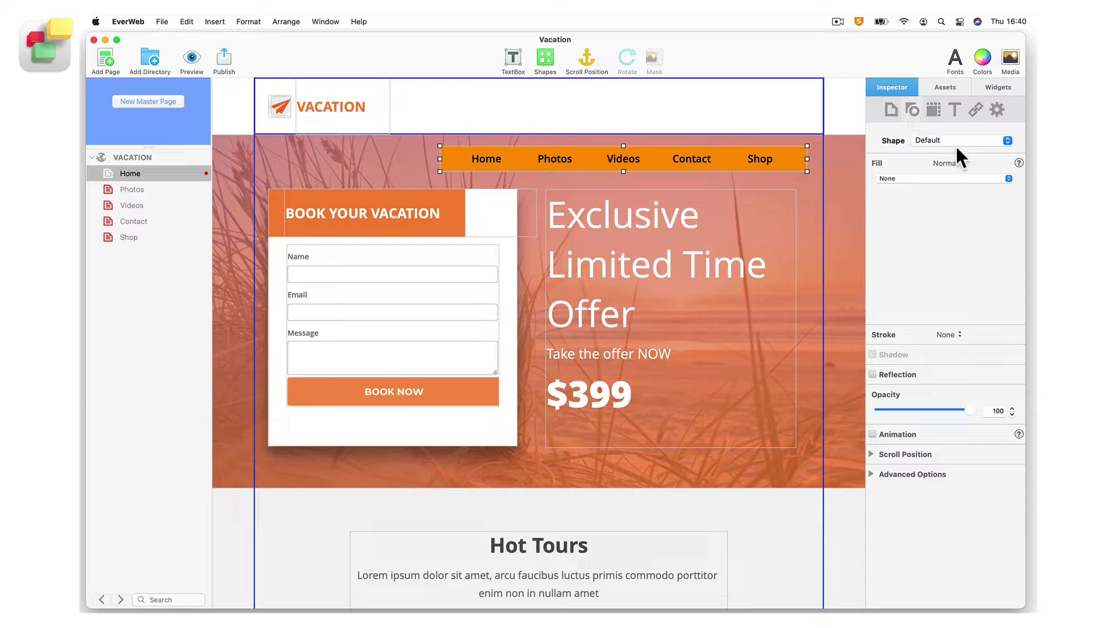
pyautogui.click(964, 162)
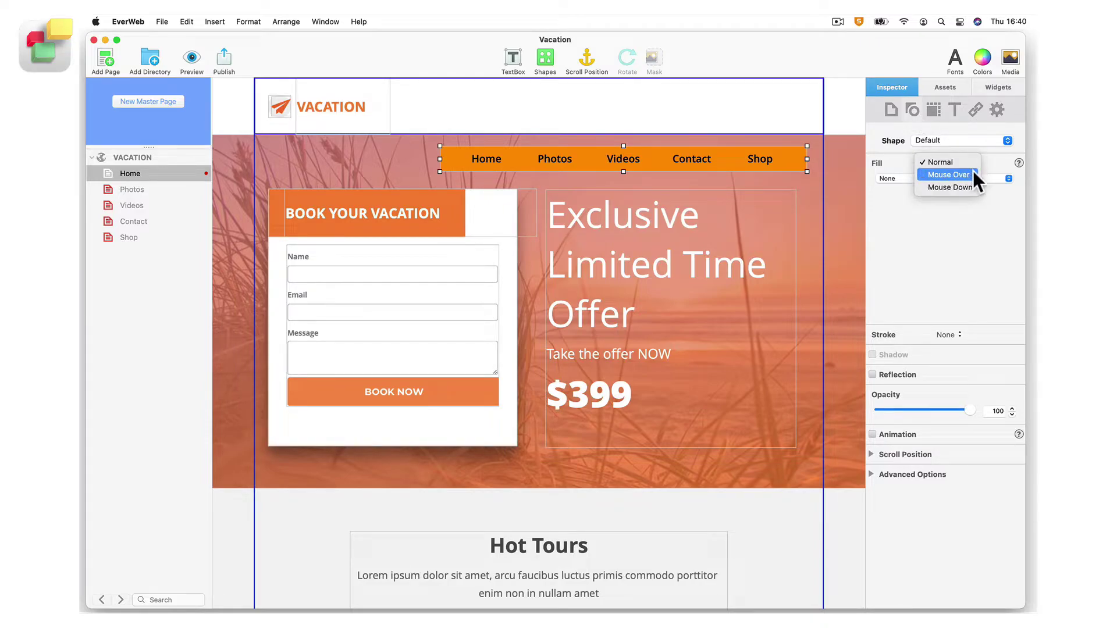
pyautogui.click(972, 170)
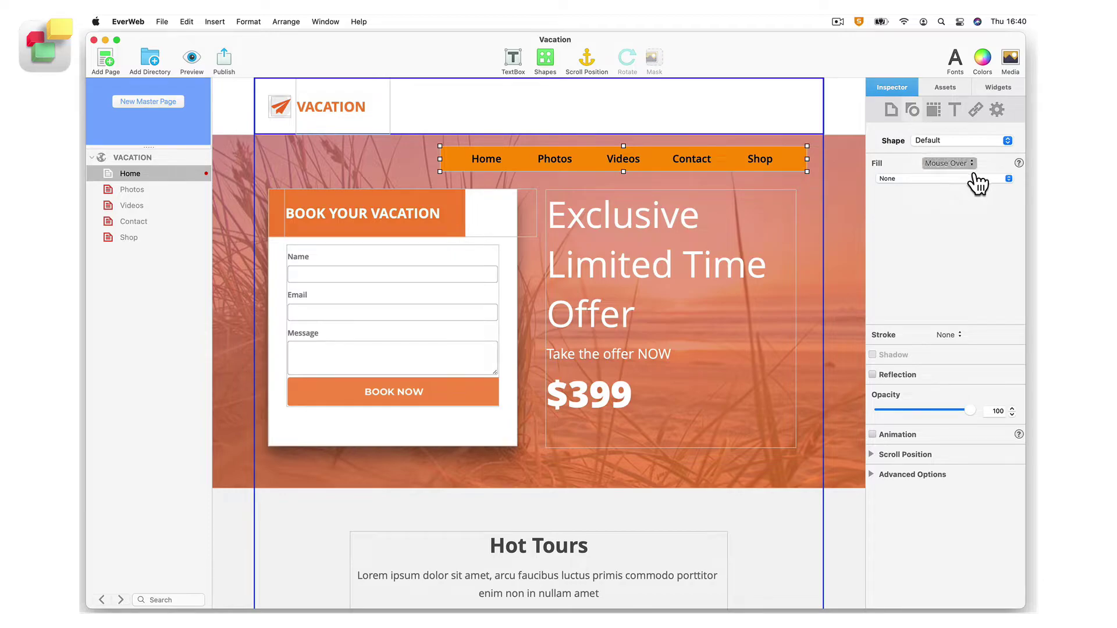
pyautogui.click(981, 178)
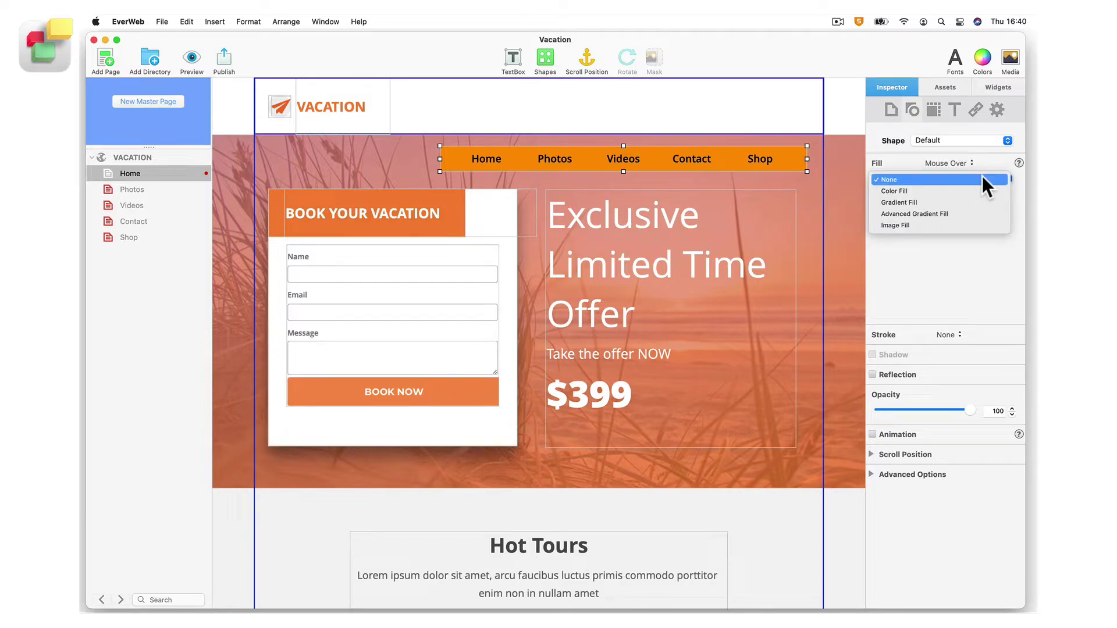
pyautogui.click(982, 190)
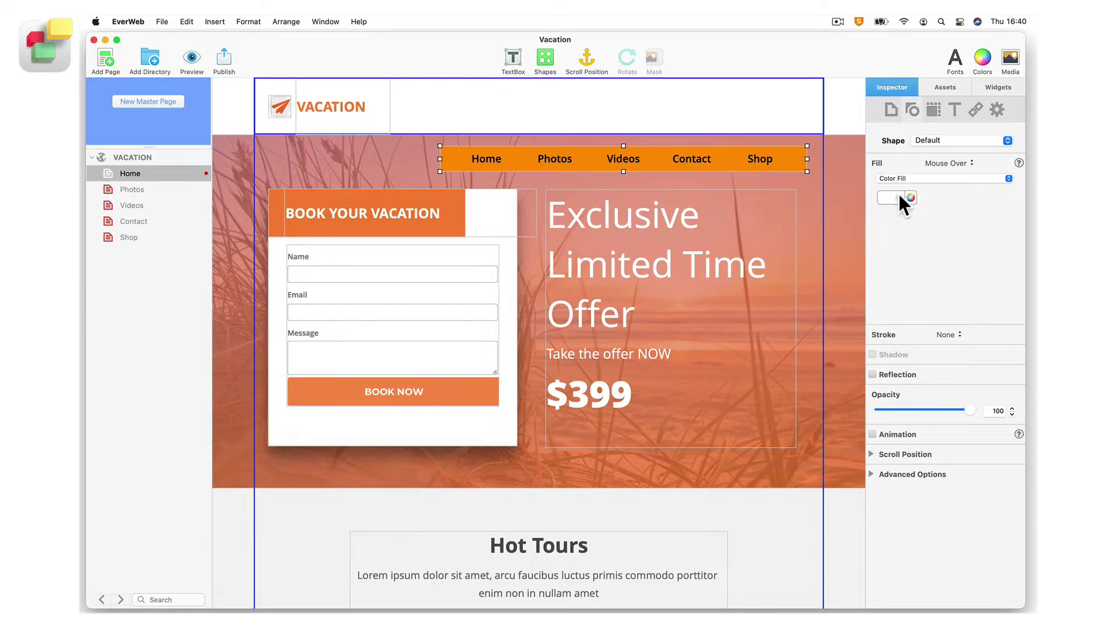
pyautogui.click(905, 201)
pyautogui.click(910, 198)
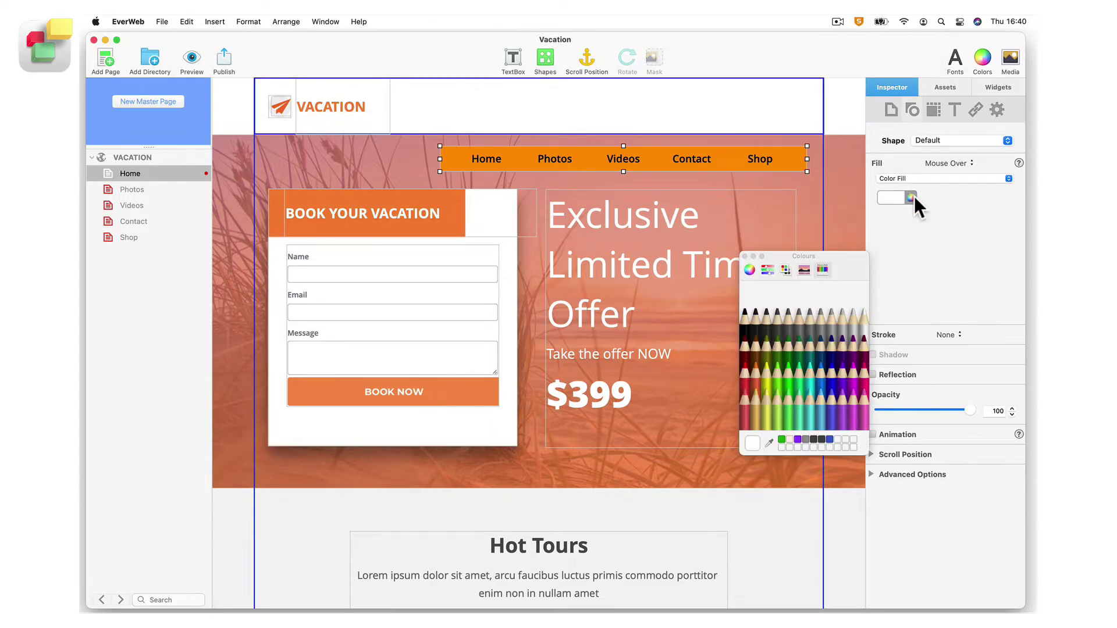
pyautogui.click(809, 369)
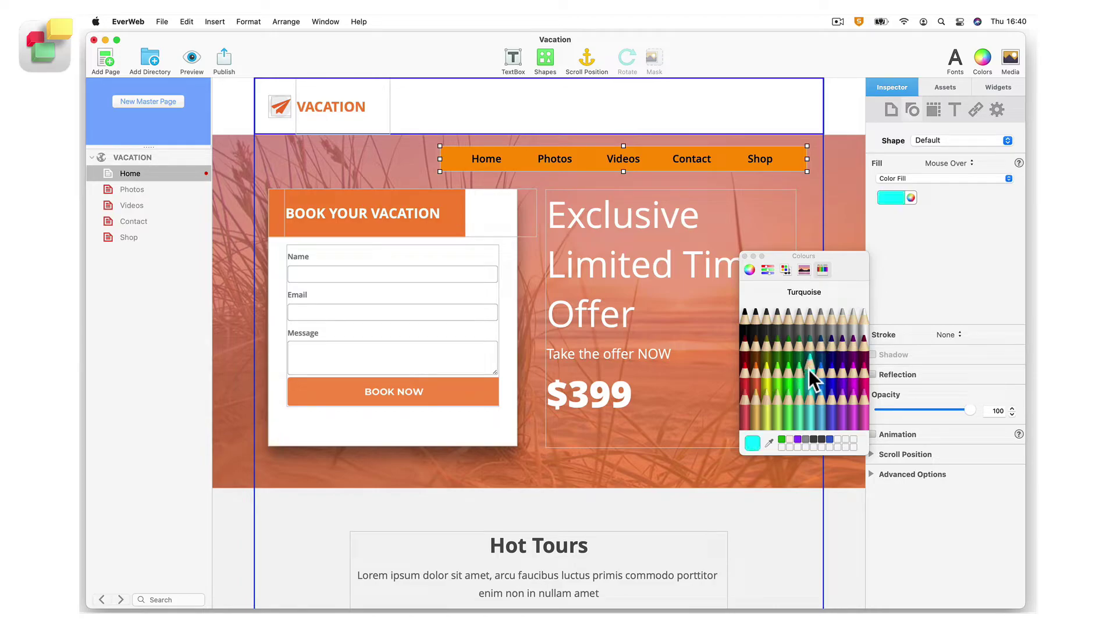
pyautogui.click(746, 255)
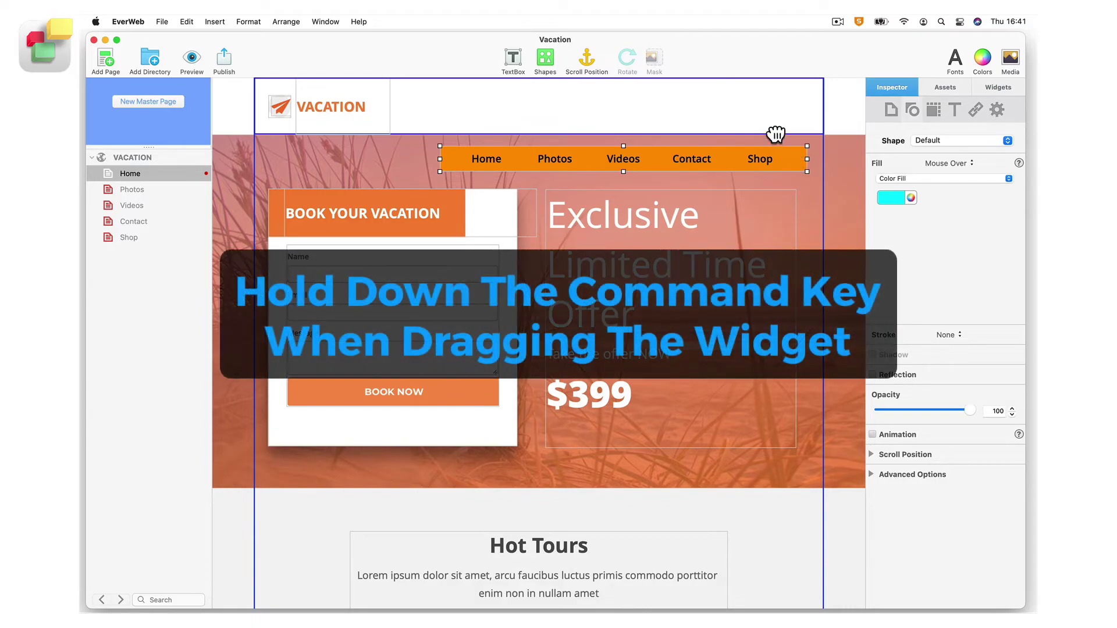
# Step: Drag the navigation bar up into the header next to the VACATION logo
pyautogui.moveTo(797, 160); pyautogui.dragTo(766, 105)
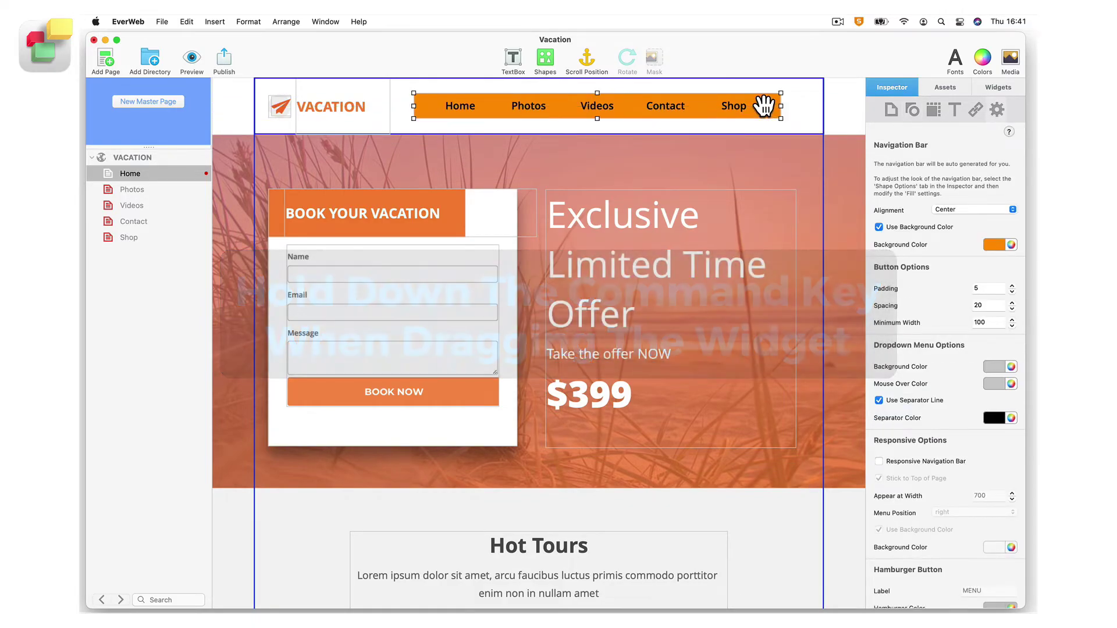